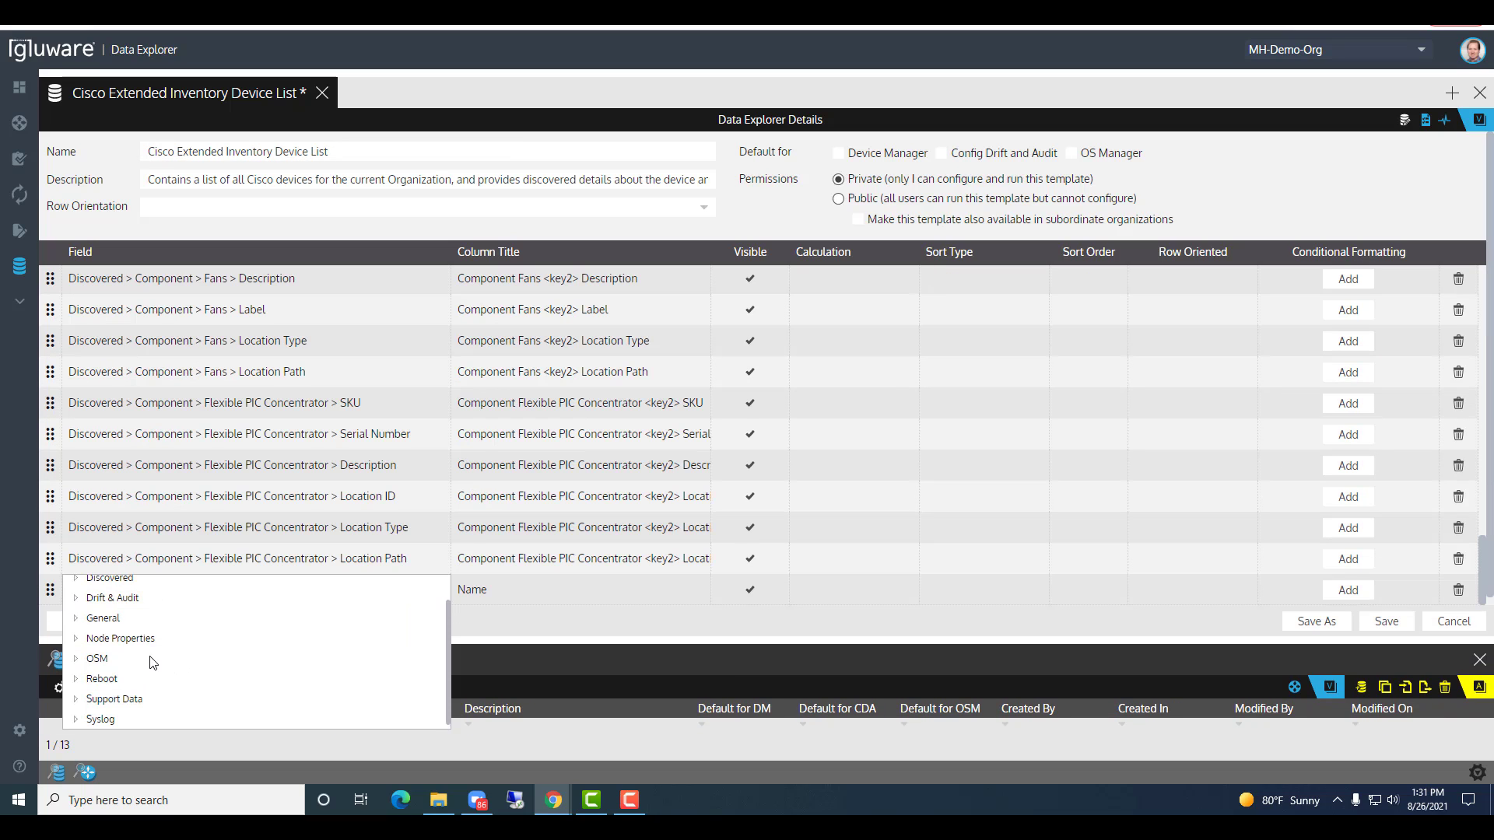
# Step: Search the field choices of the last template row for "ip add" and close the list without choosing a field
pyautogui.scroll(2, 155, 662)
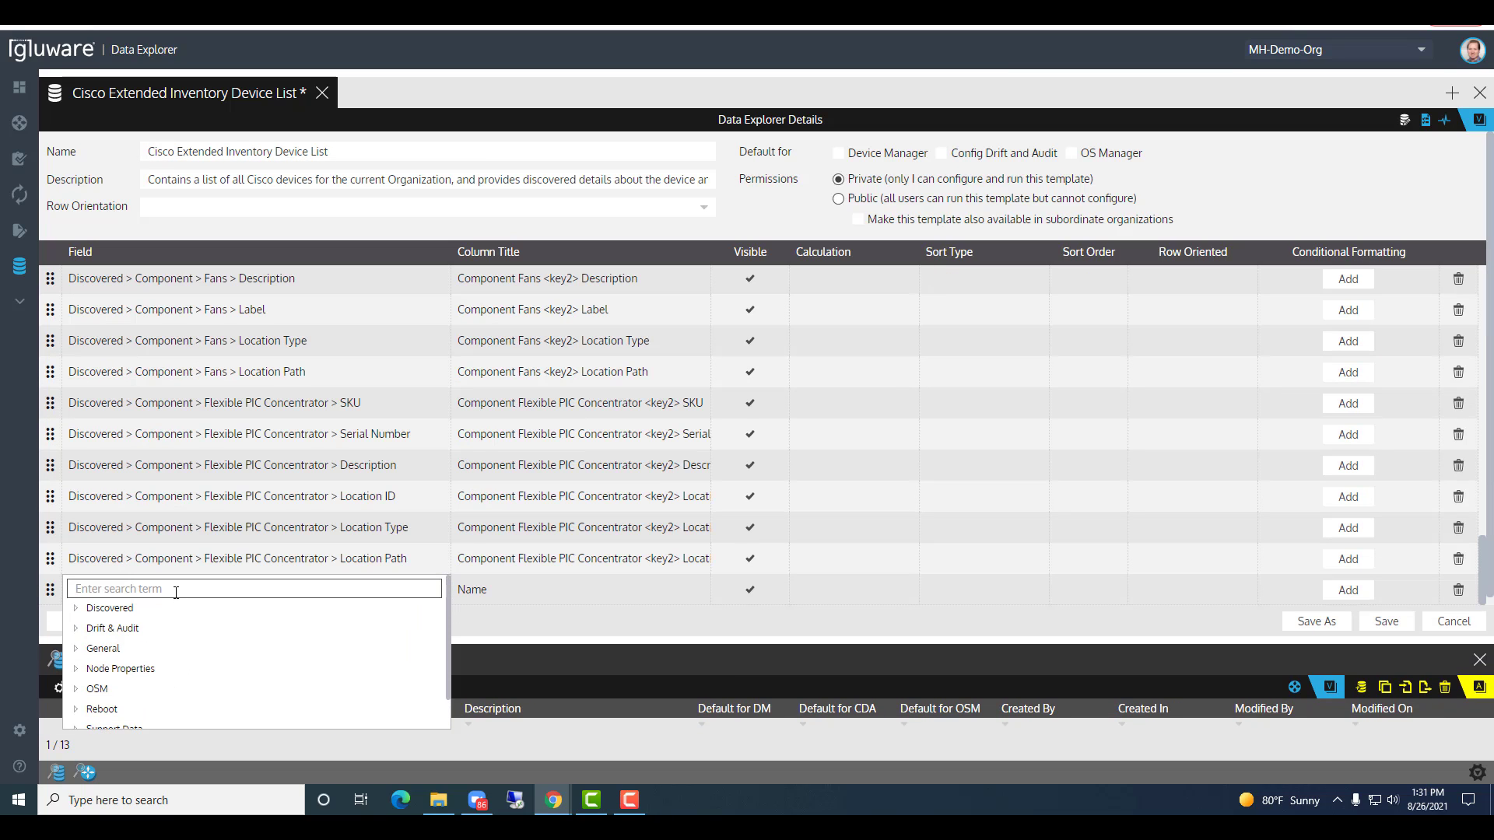
pyautogui.write('i')
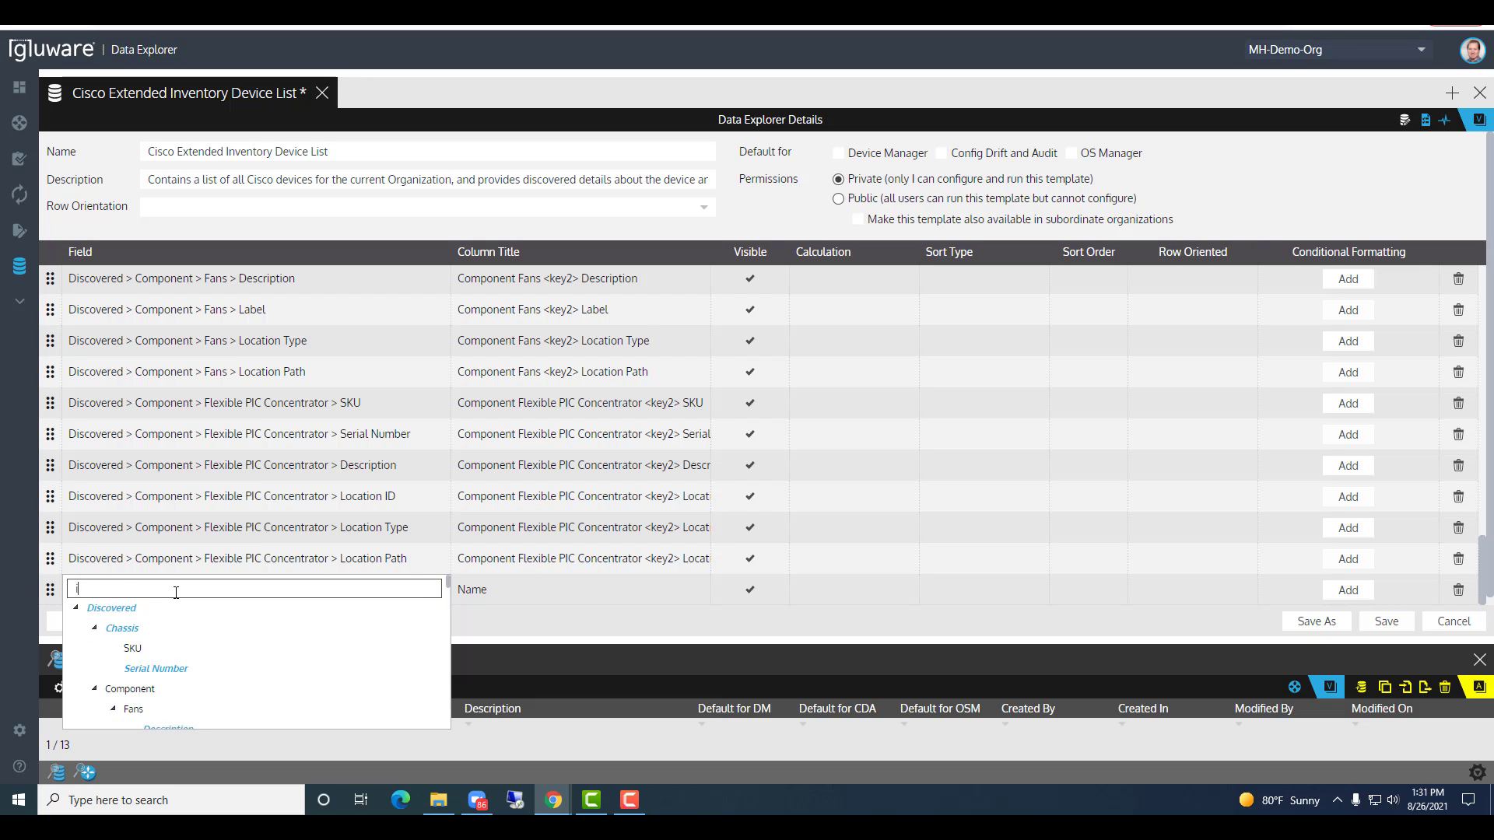
pyautogui.write('p add')
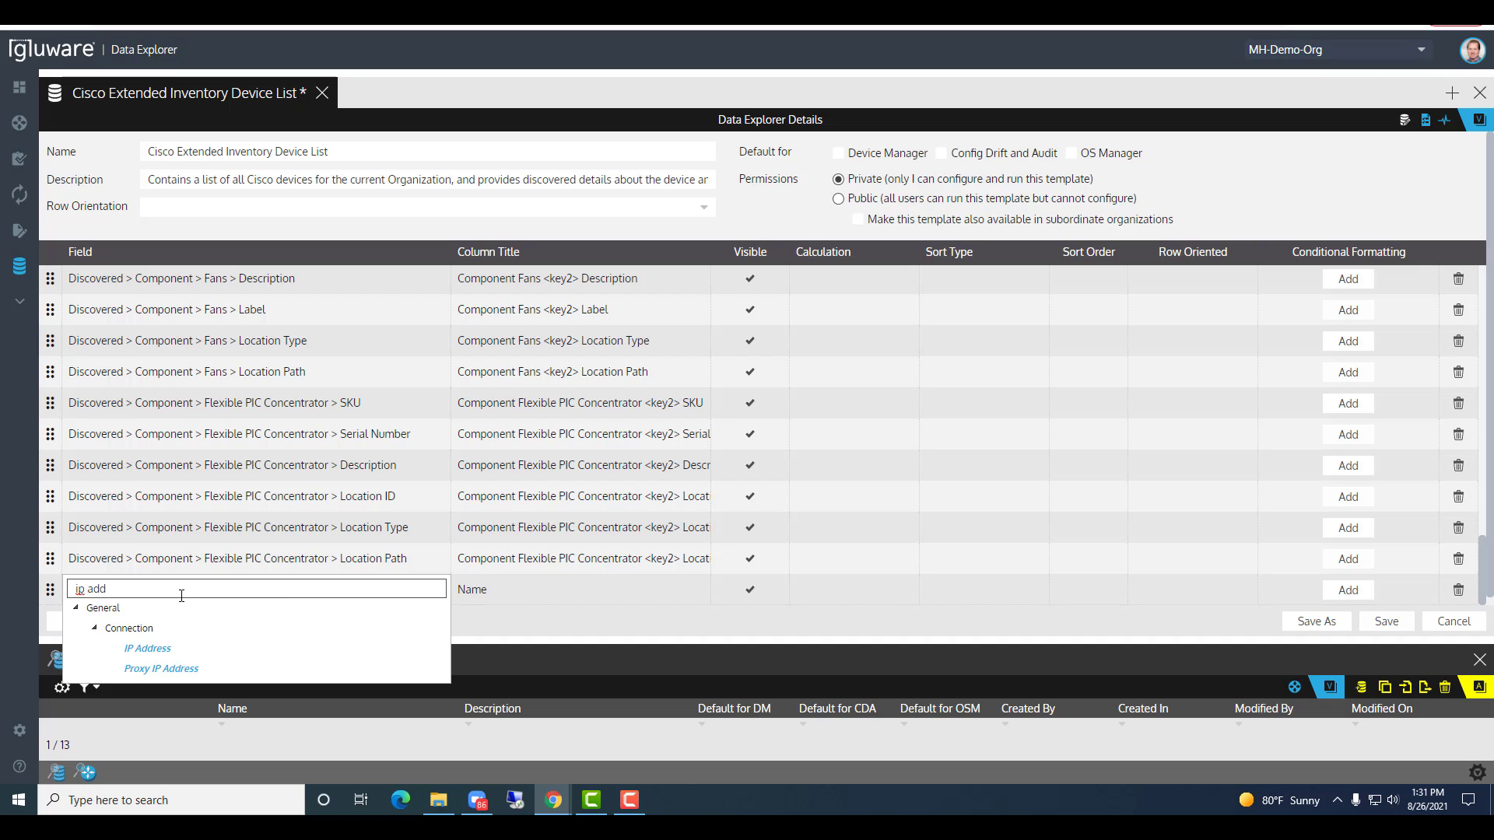
pyautogui.click(492, 677)
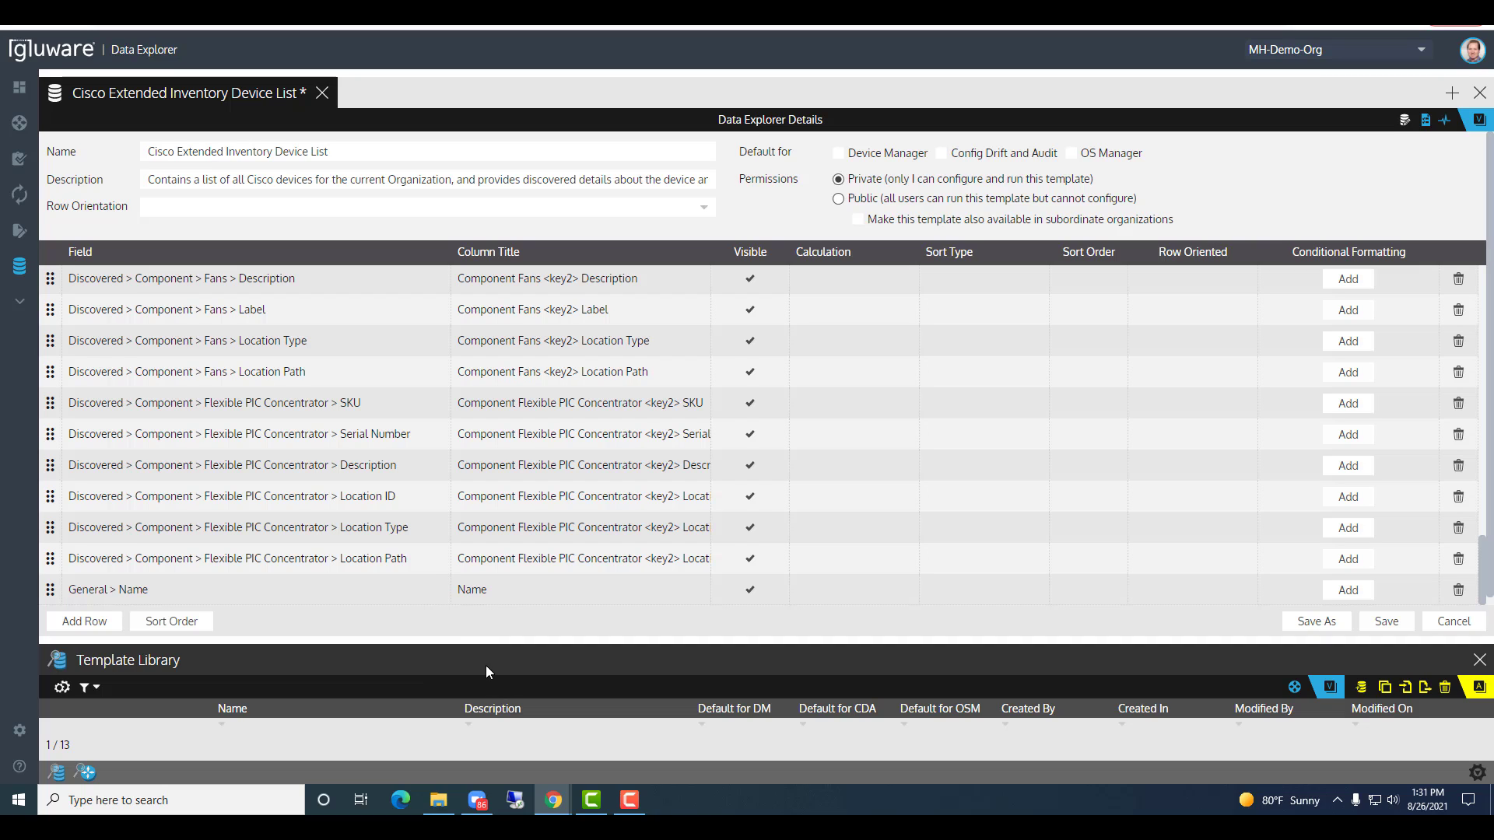
pyautogui.scroll(3, 426, 578)
pyautogui.scroll(10, 426, 576)
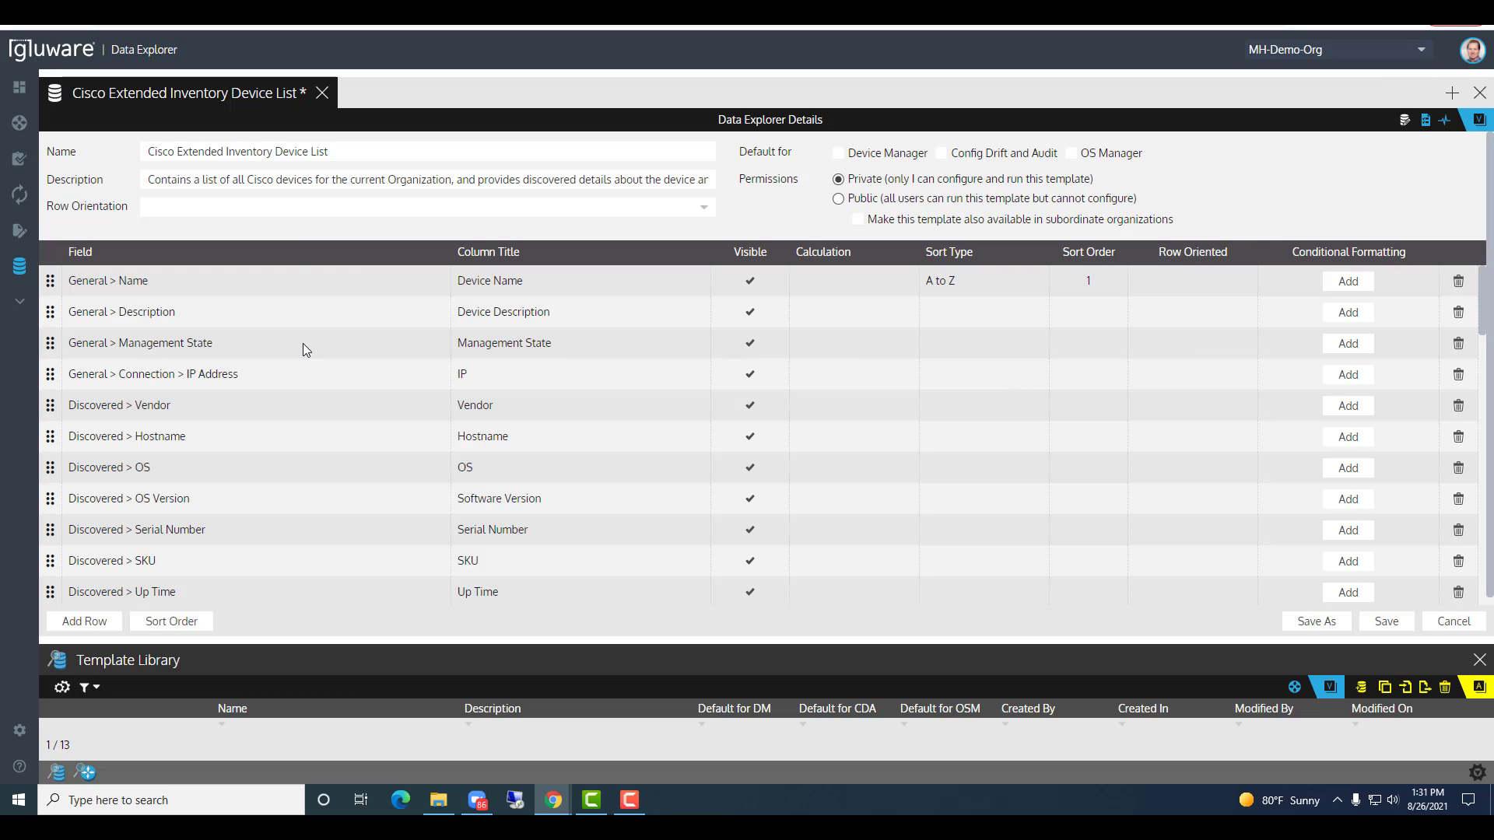
pyautogui.click(351, 154)
pyautogui.moveTo(351, 154); pyautogui.dragTo(115, 166)
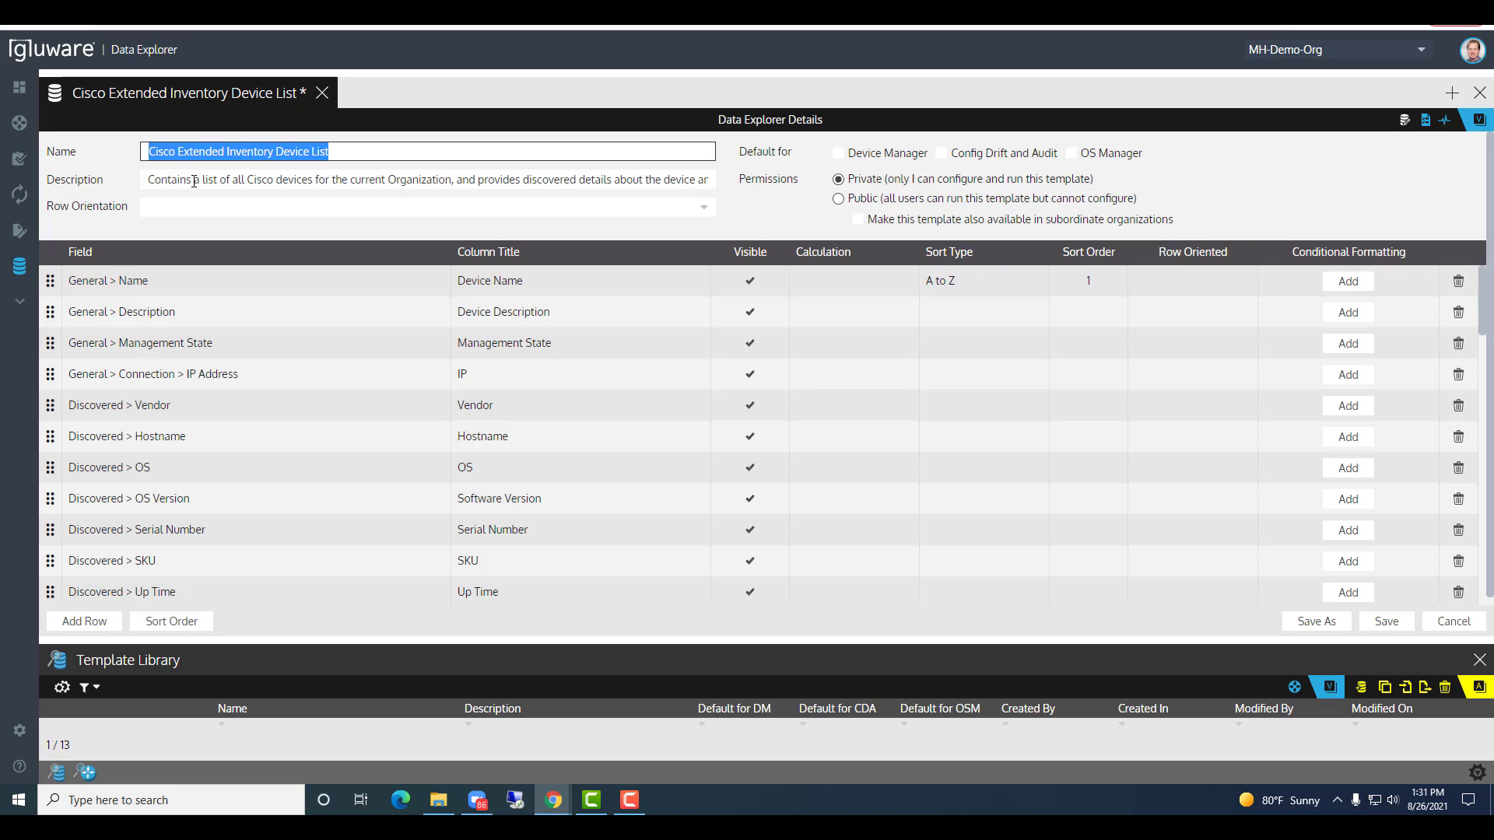
pyautogui.click(183, 231)
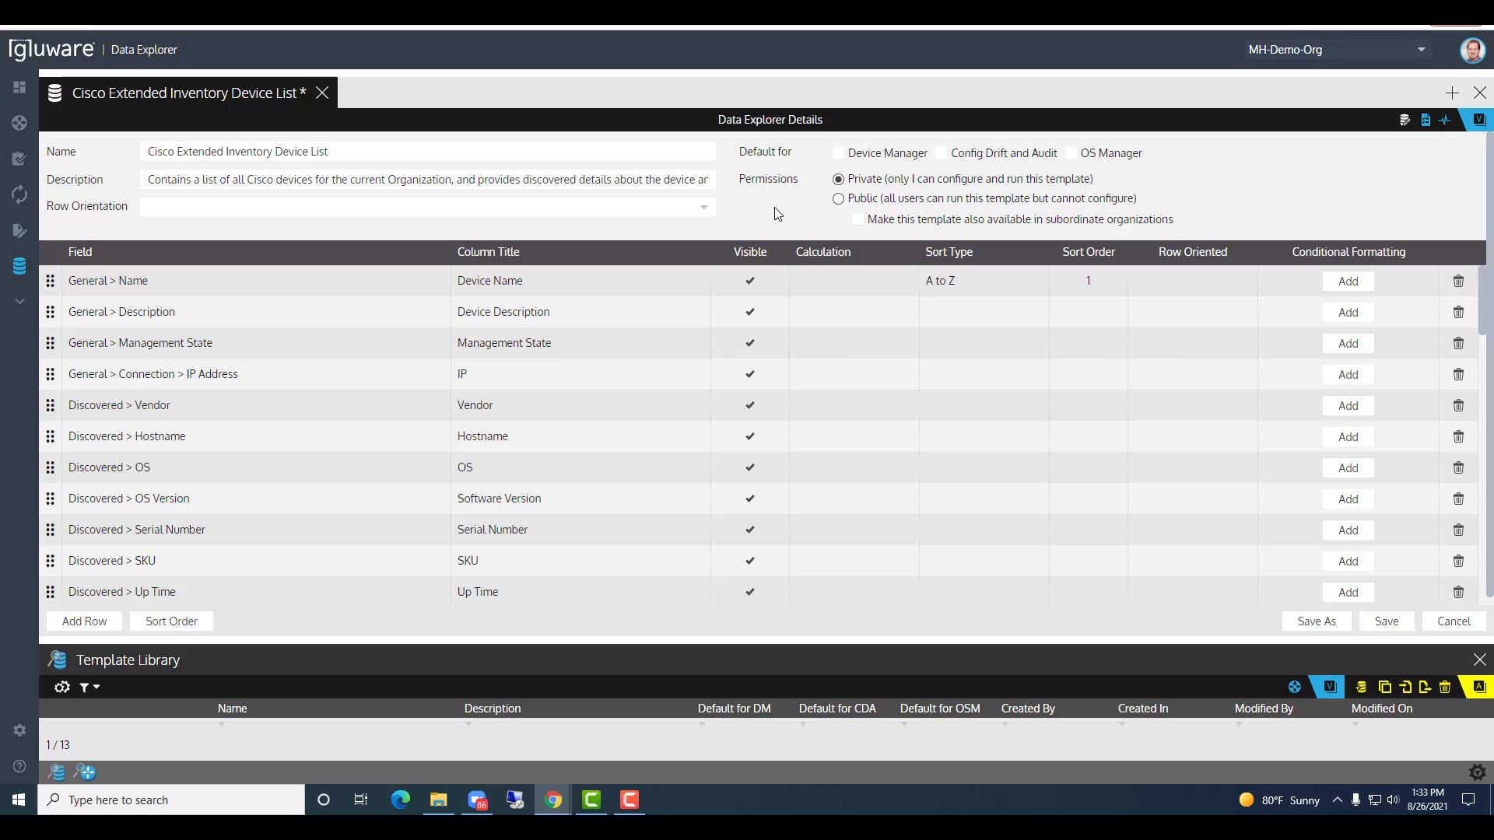
# Step: Enlarge the Template Library pane, switch it to Device Explorer and filter the devices by "cisco"
pyautogui.moveTo(626, 639); pyautogui.dragTo(623, 444)
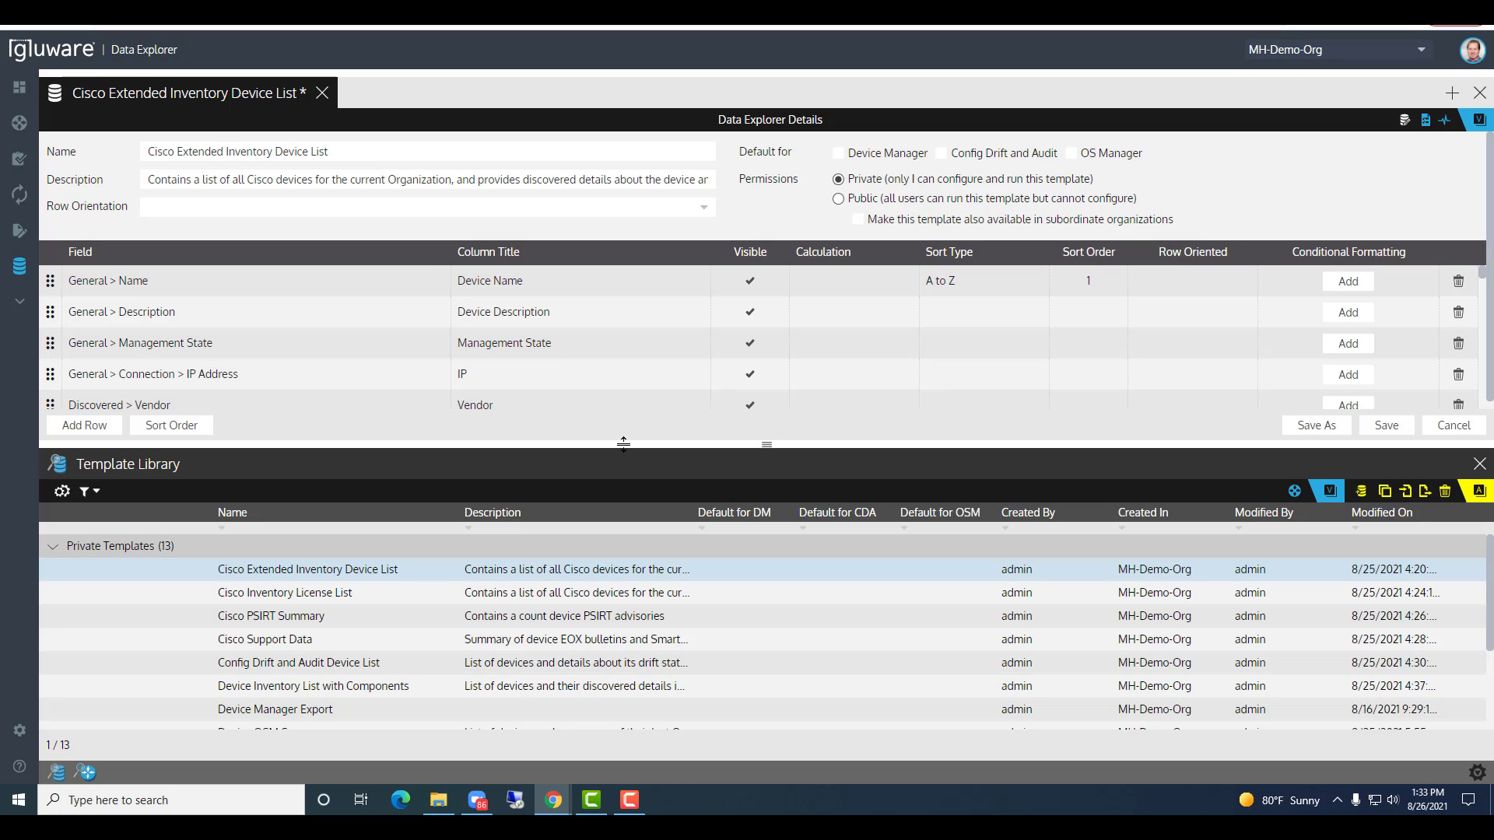
pyautogui.click(1294, 491)
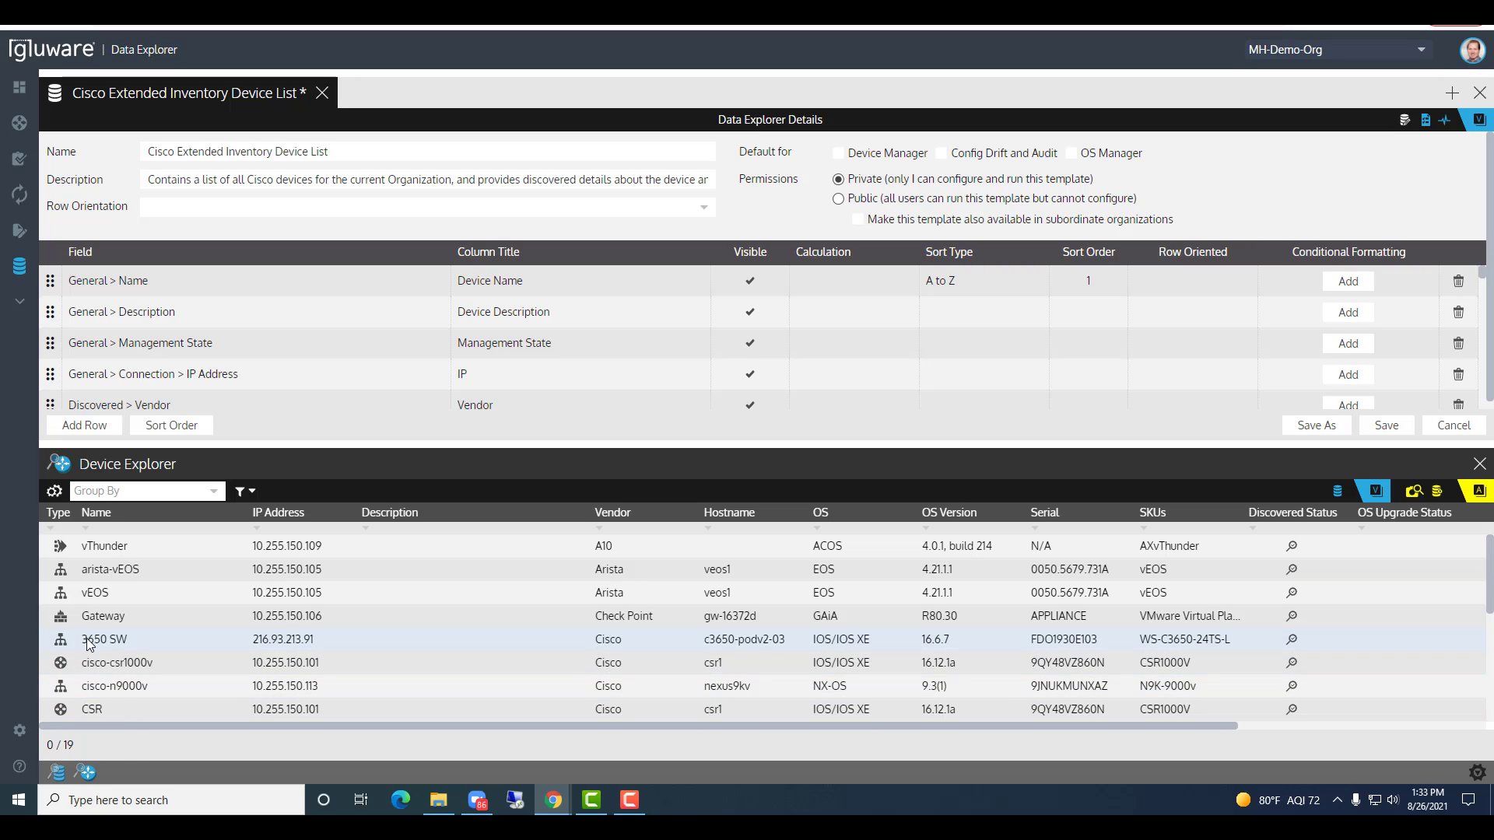
pyautogui.click(241, 494)
pyautogui.write('cisco')
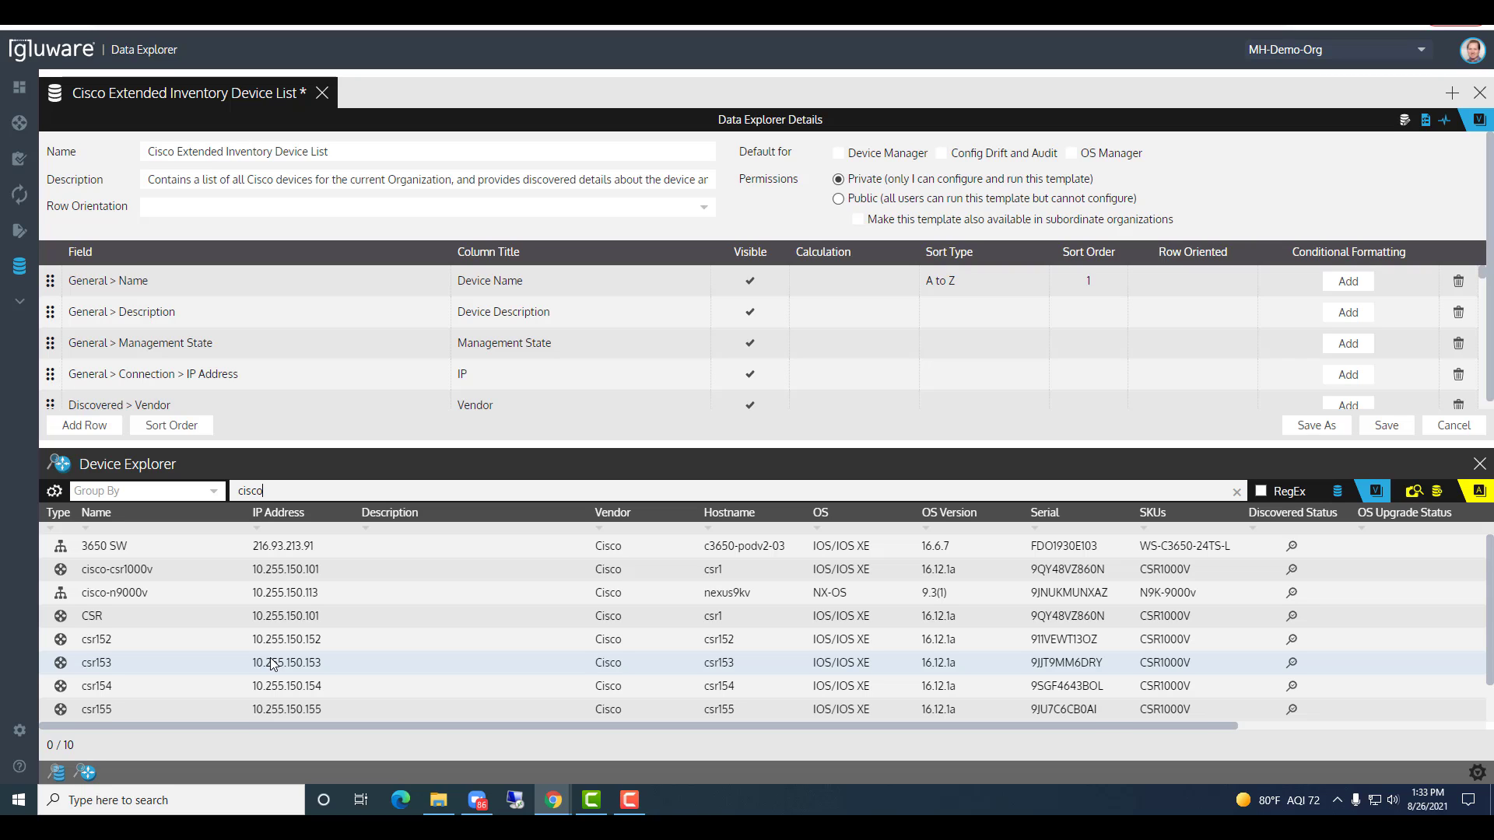
# Step: Clear the device filter text, look through the fields offered for an advanced filter rule and dismiss the rule editor
pyautogui.doubleClick(238, 493)
pyautogui.press('BackSpace')
pyautogui.click(253, 495)
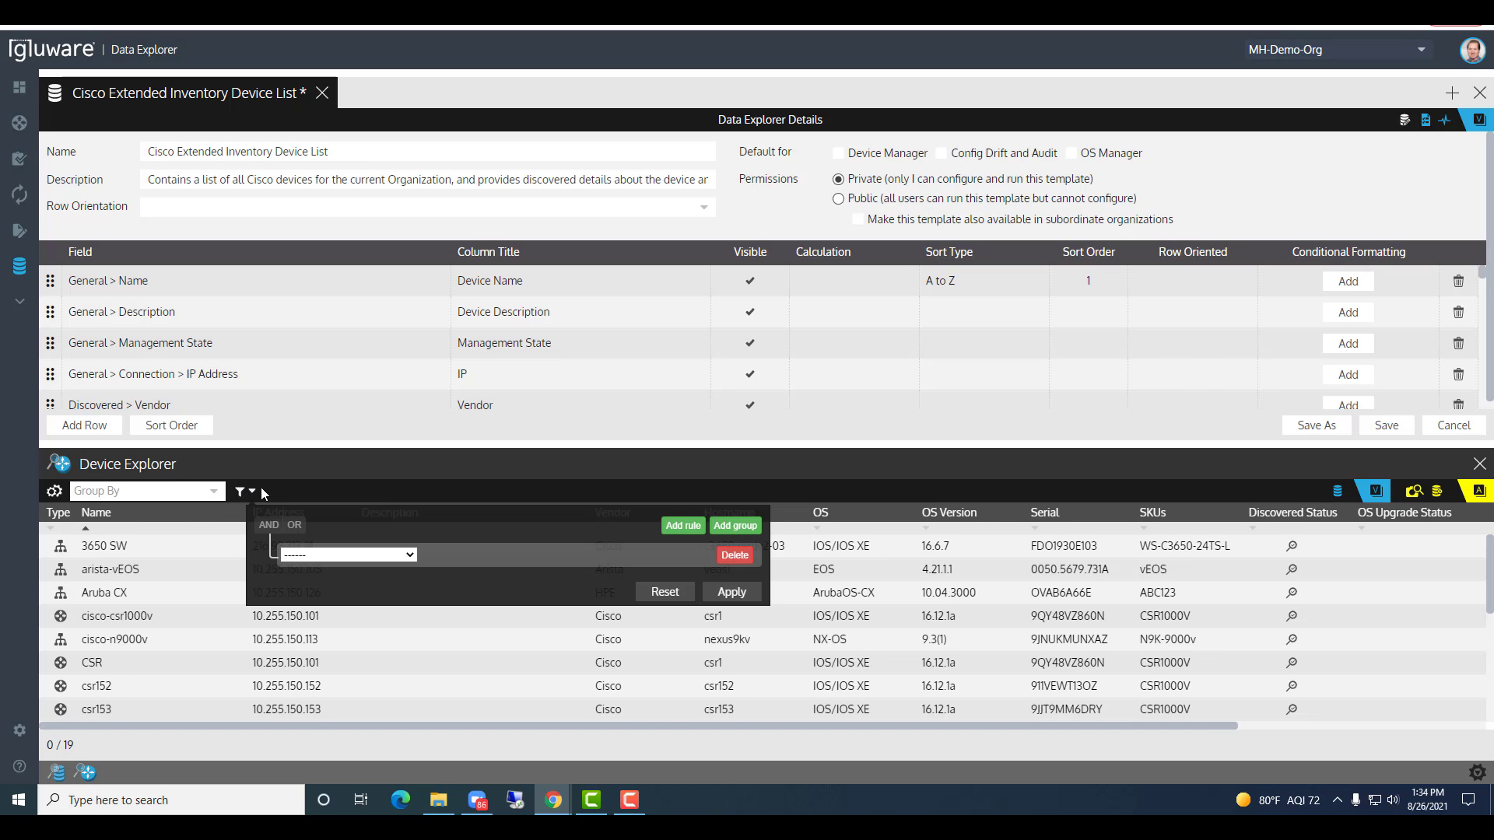
pyautogui.click(411, 554)
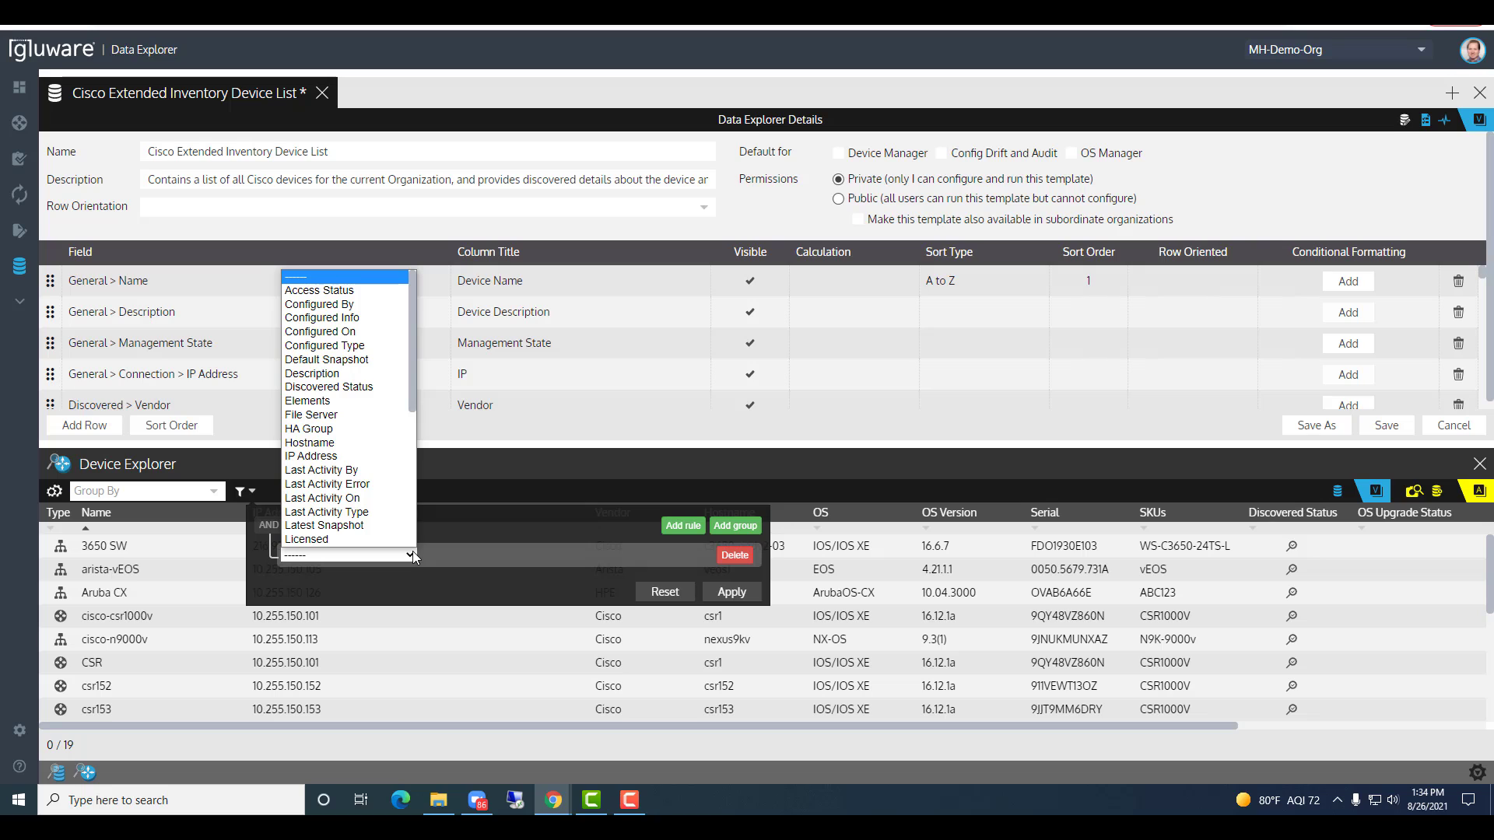
pyautogui.click(463, 469)
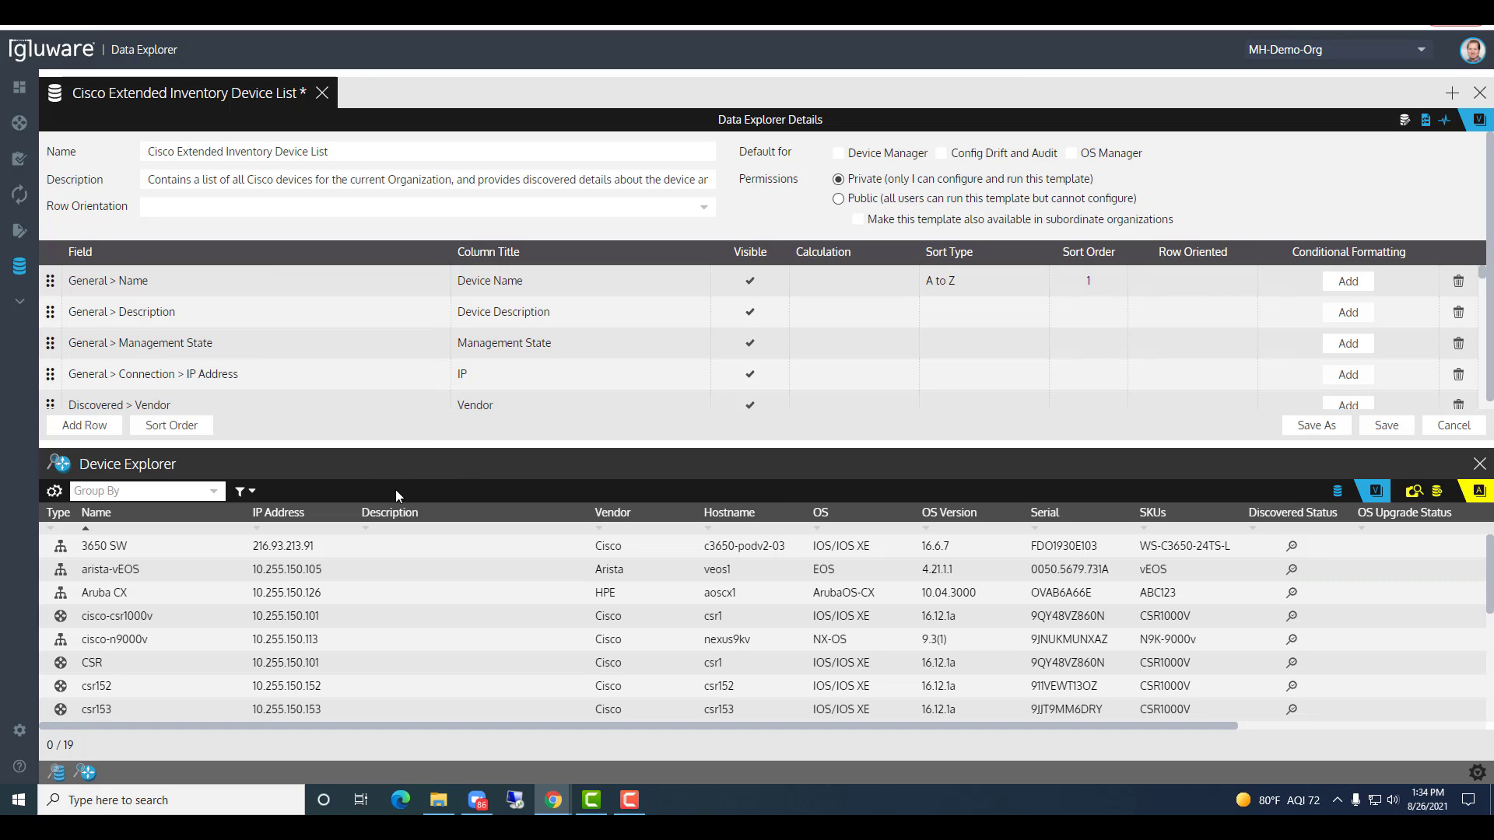
# Step: Filter the device list by "cisco" and select the 3650 SW device
pyautogui.click(240, 492)
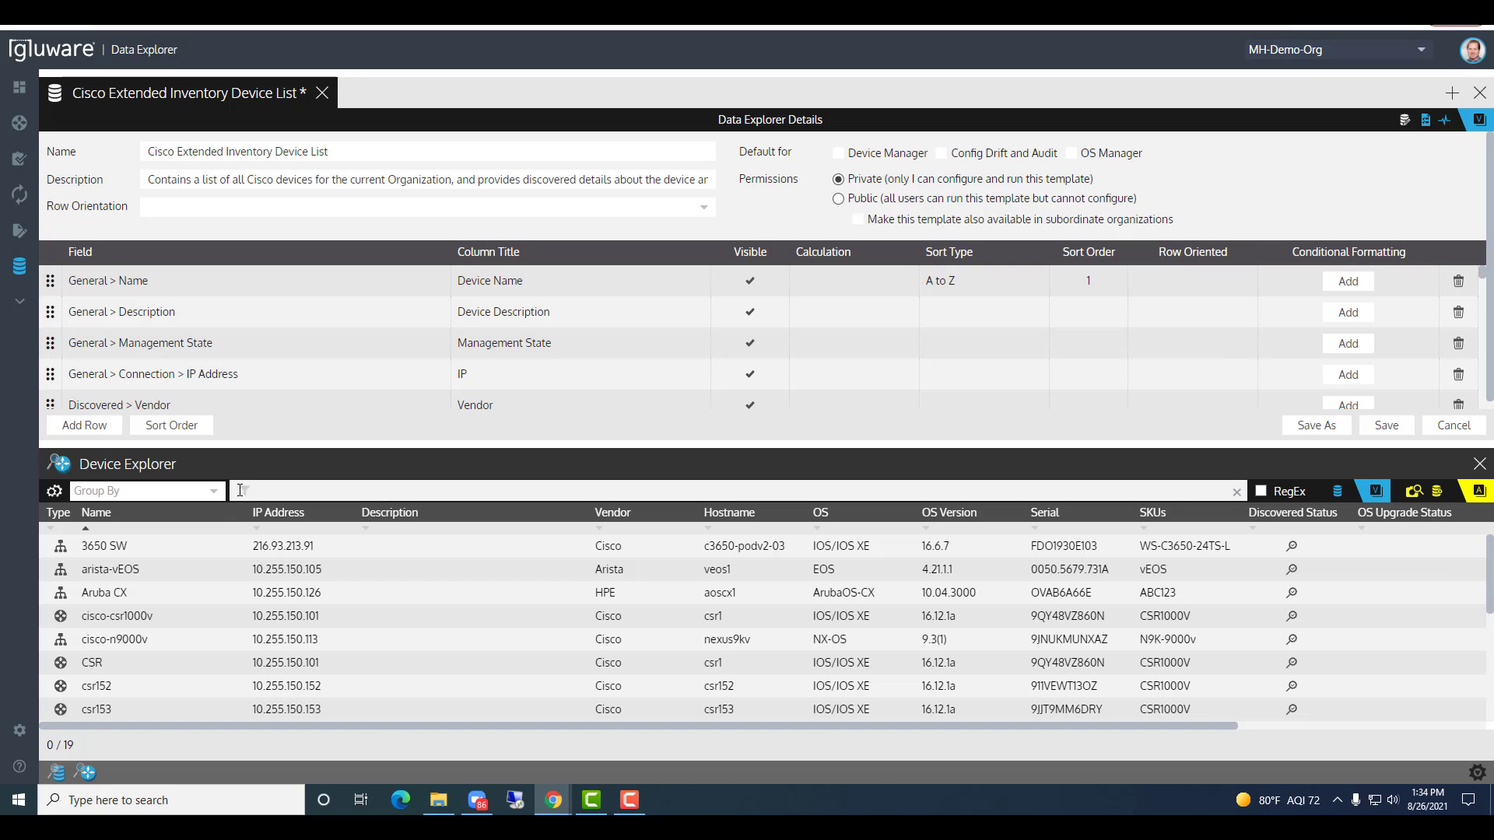
pyautogui.write('cisco')
pyautogui.click(123, 545)
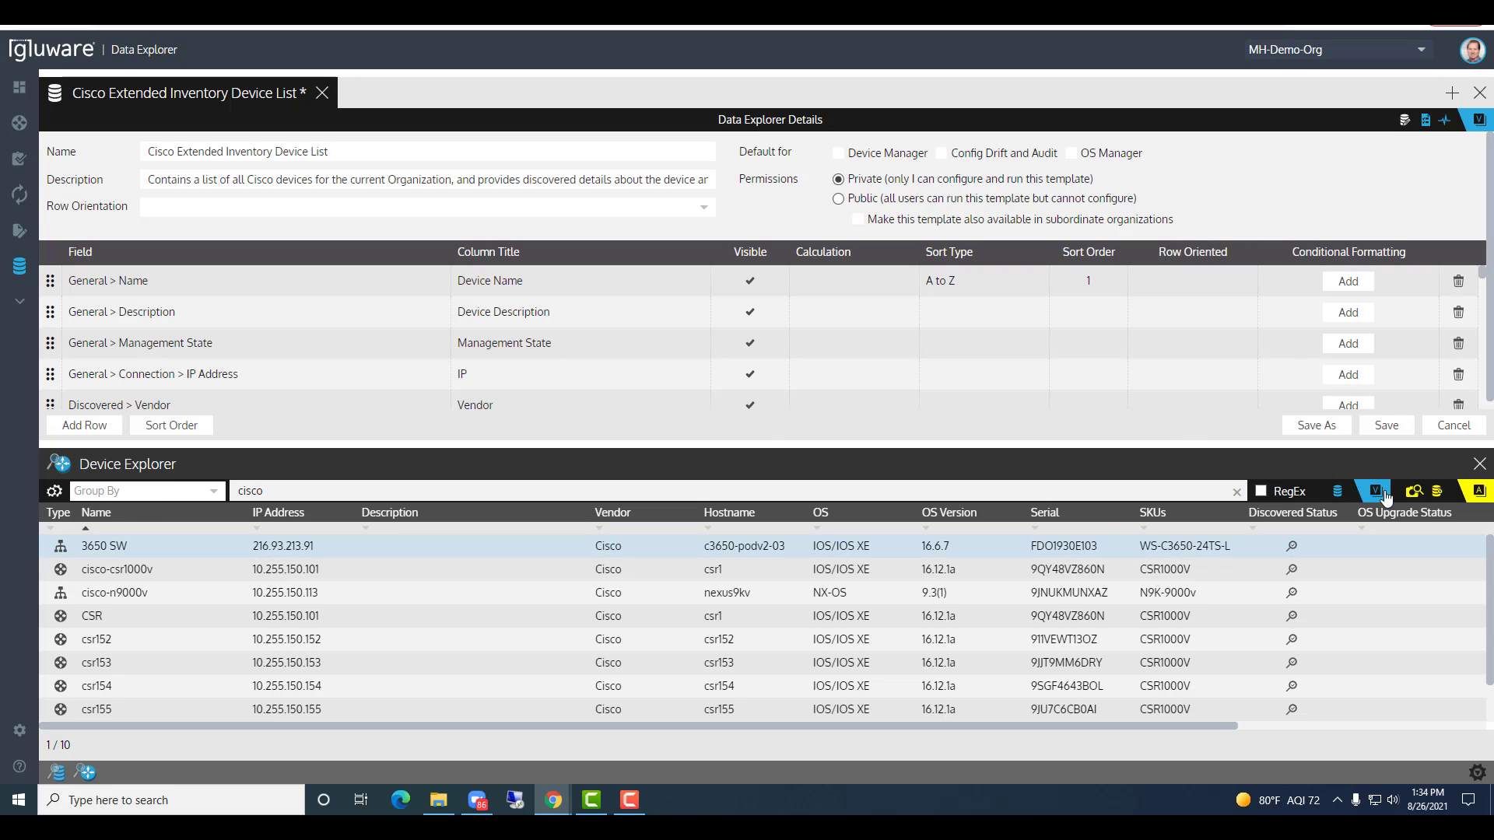
# Step: Run a report on the selected device with the Cisco Extended Inventory Device List template, discarding the unsaved template changes
pyautogui.click(1441, 495)
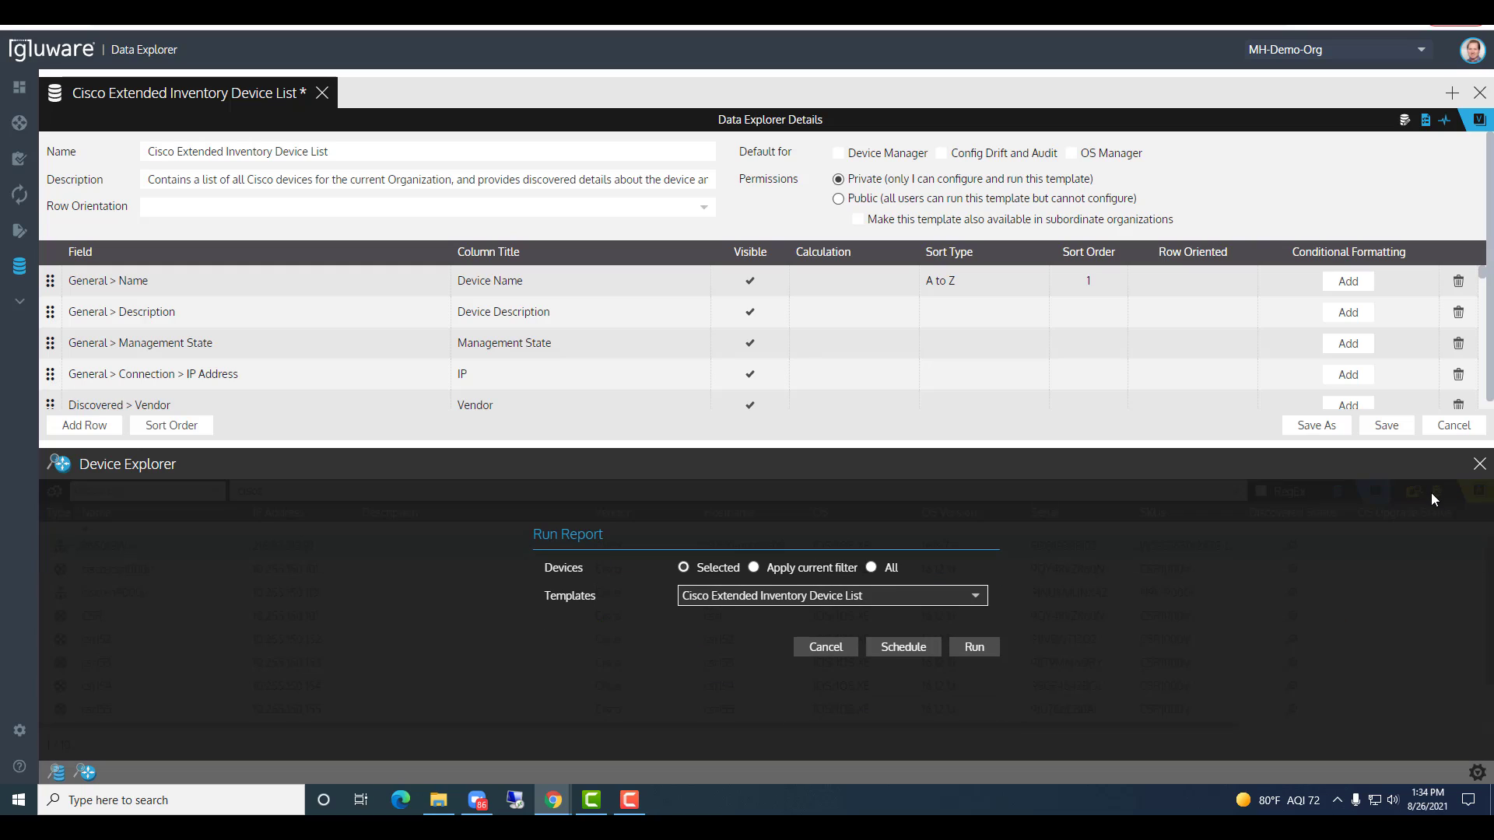
pyautogui.click(795, 599)
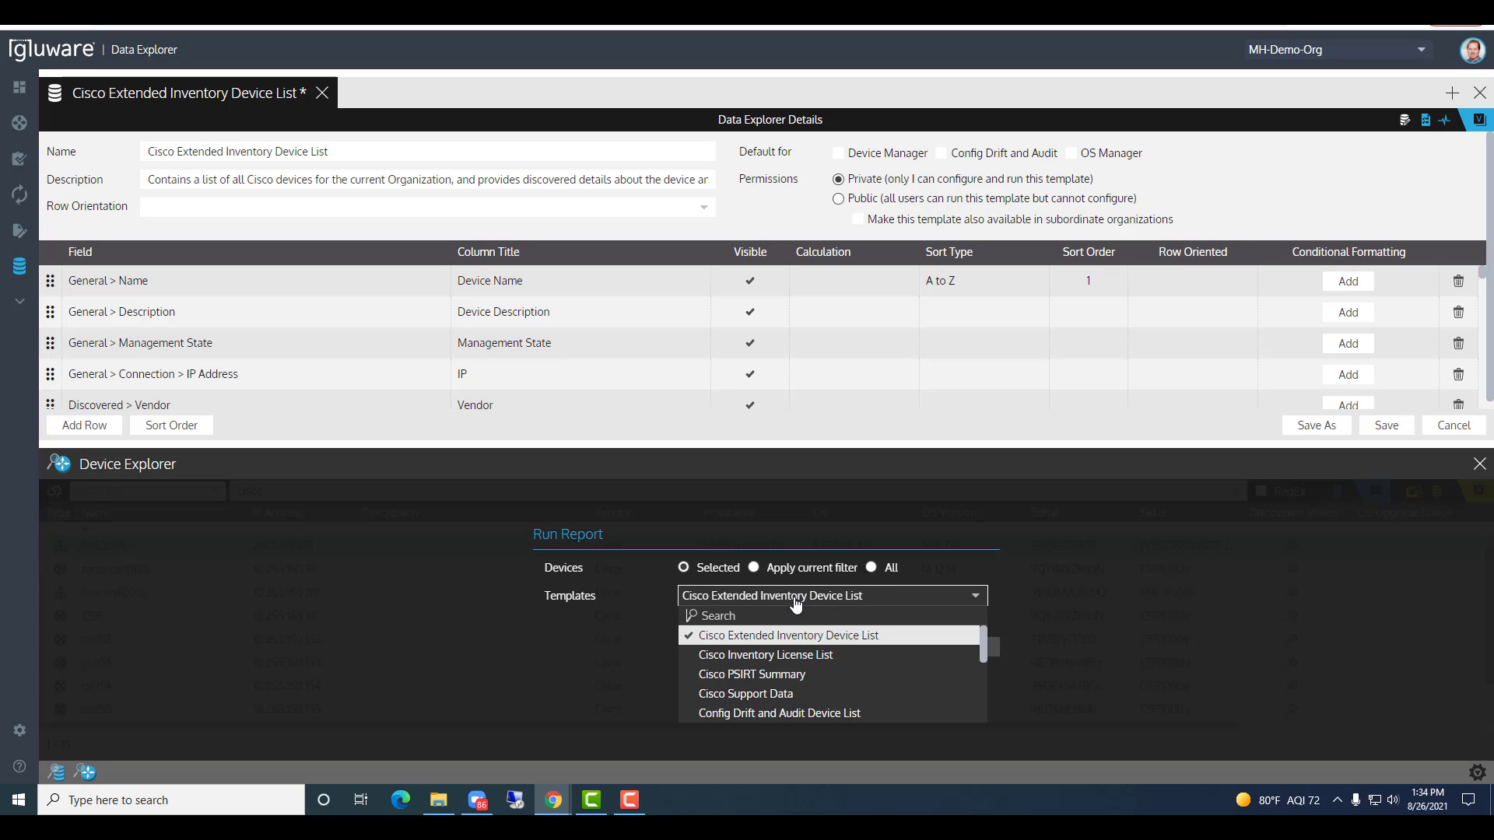
pyautogui.click(756, 636)
pyautogui.click(971, 647)
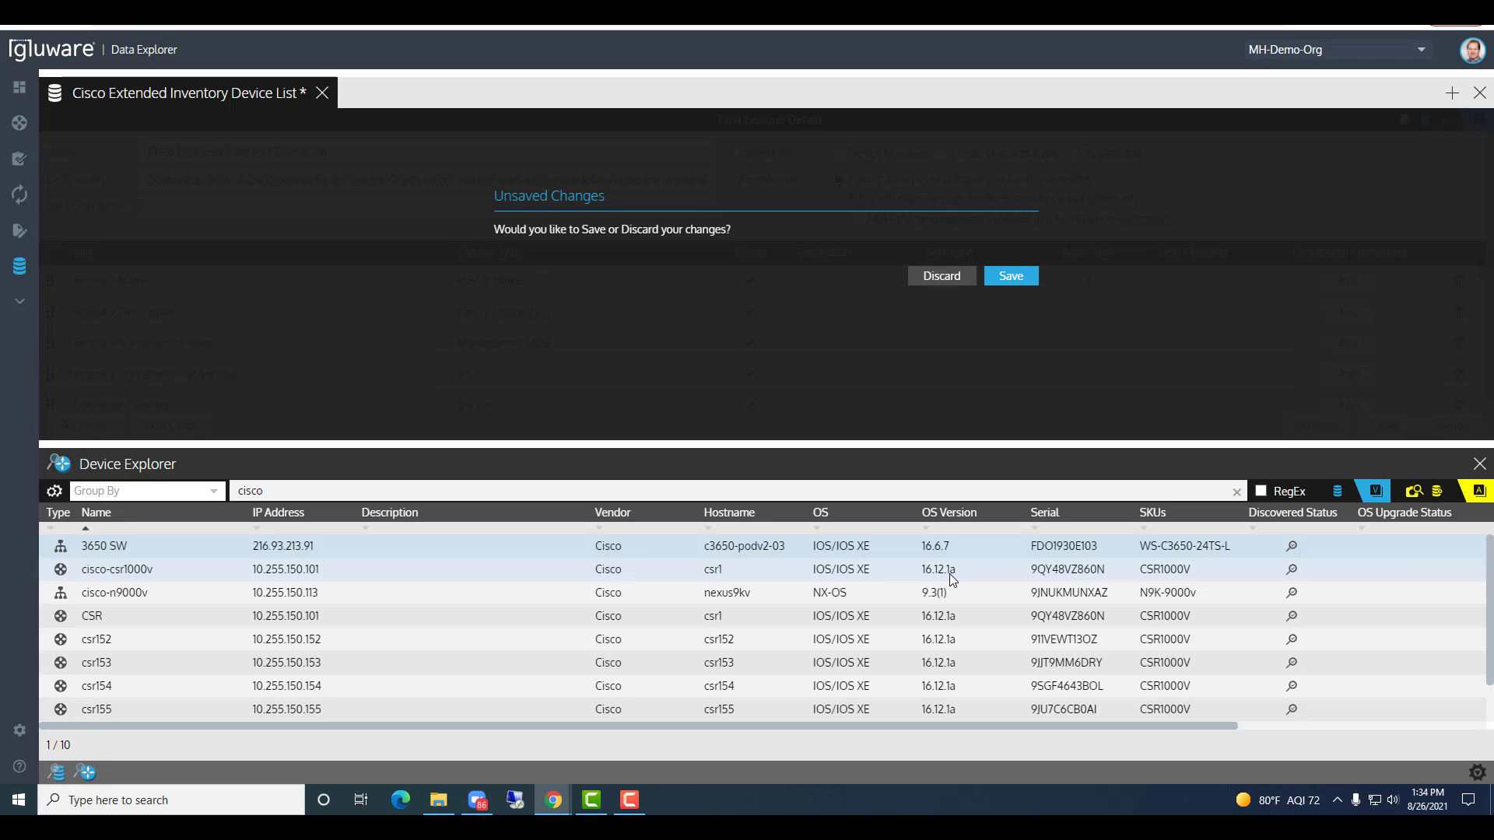
pyautogui.click(940, 270)
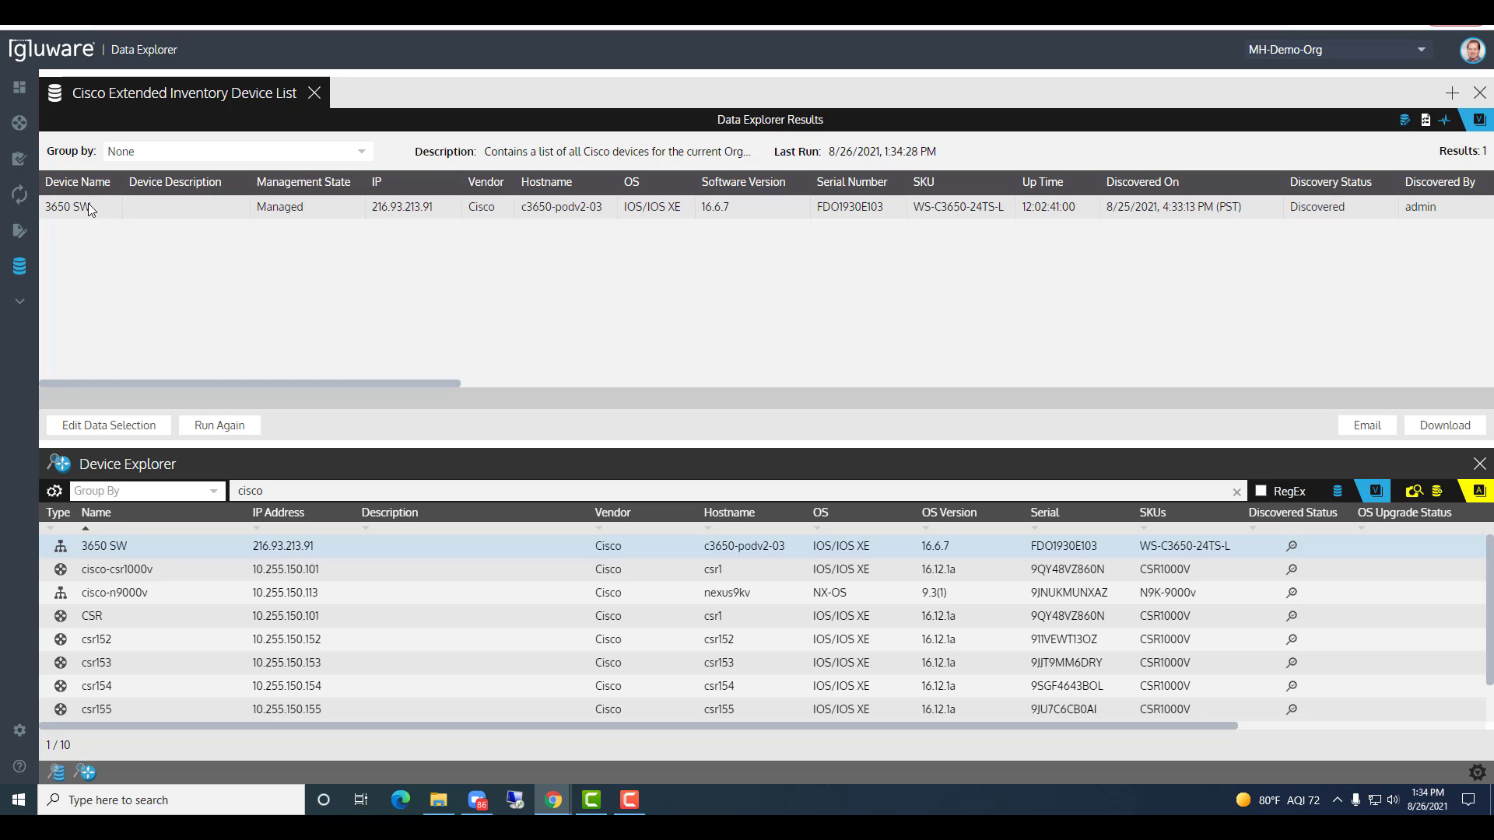
# Step: Examine the report's columns across their full width, including licensing, advisories and power supply components, and return to the first column
pyautogui.moveTo(263, 379); pyautogui.dragTo(792, 394)
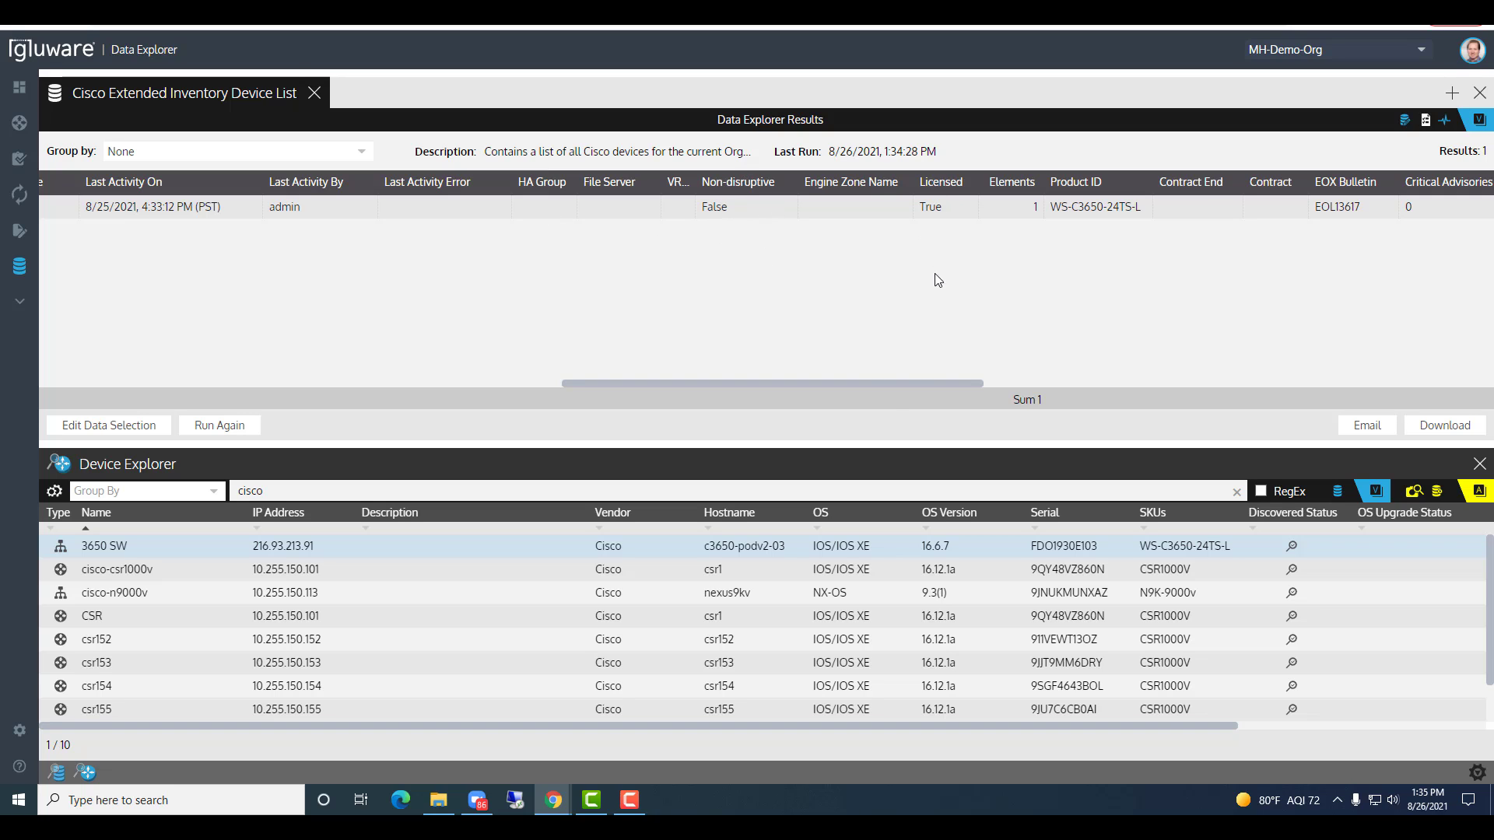
pyautogui.moveTo(890, 384); pyautogui.dragTo(1035, 381)
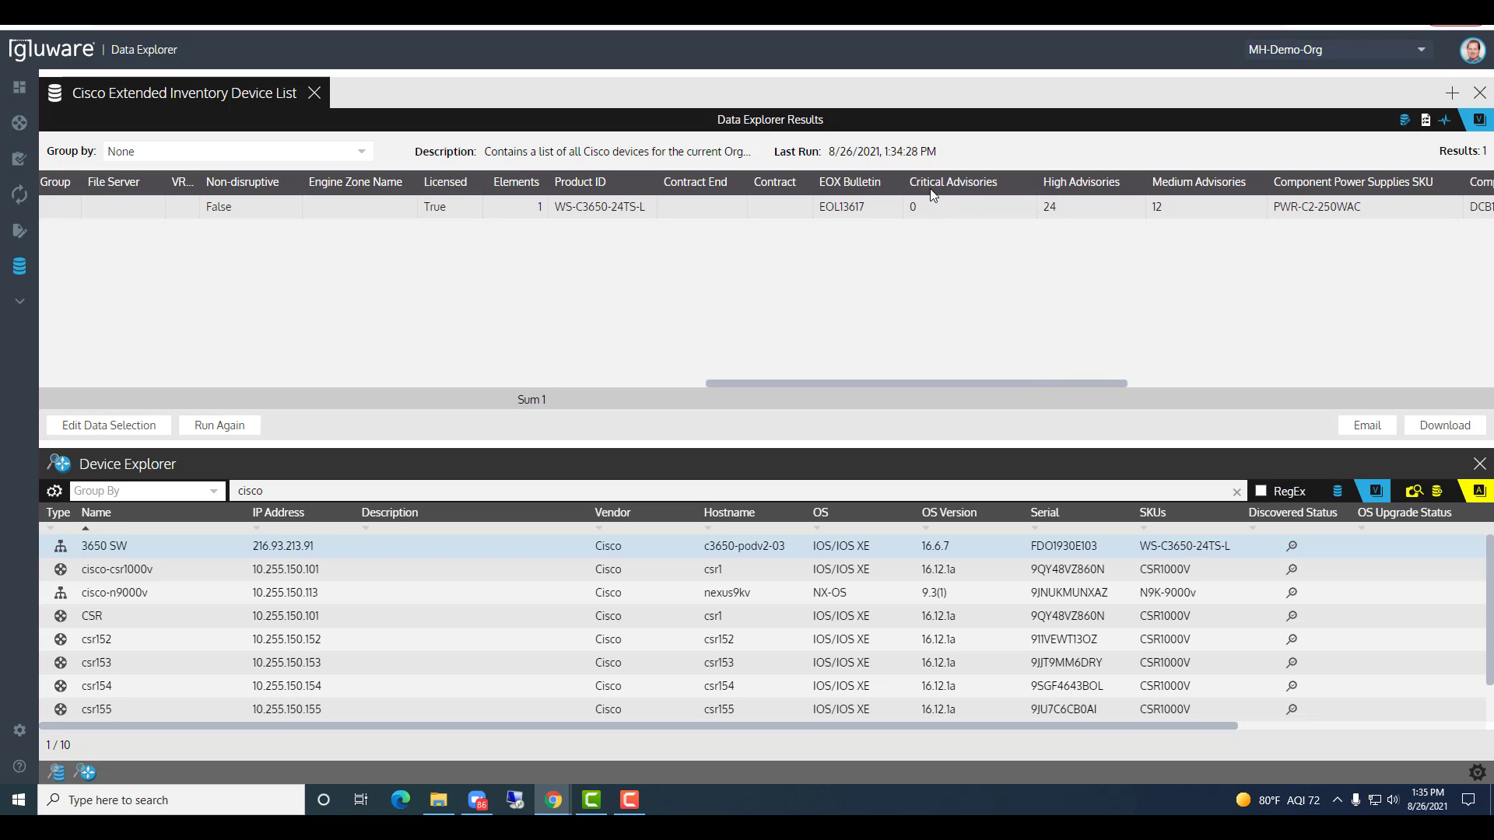
pyautogui.moveTo(792, 380); pyautogui.dragTo(993, 382)
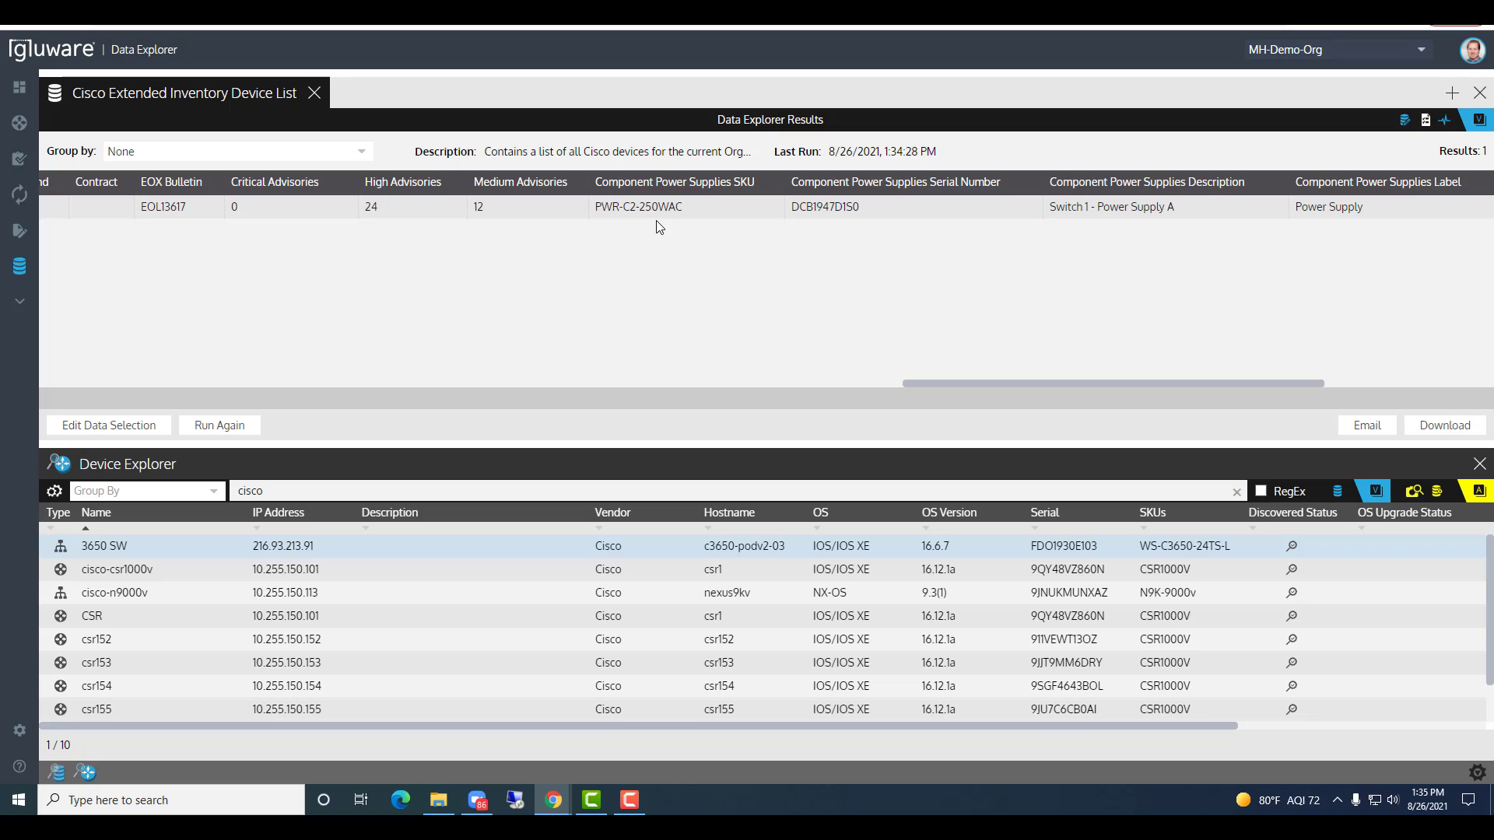
pyautogui.moveTo(935, 381); pyautogui.dragTo(53, 381)
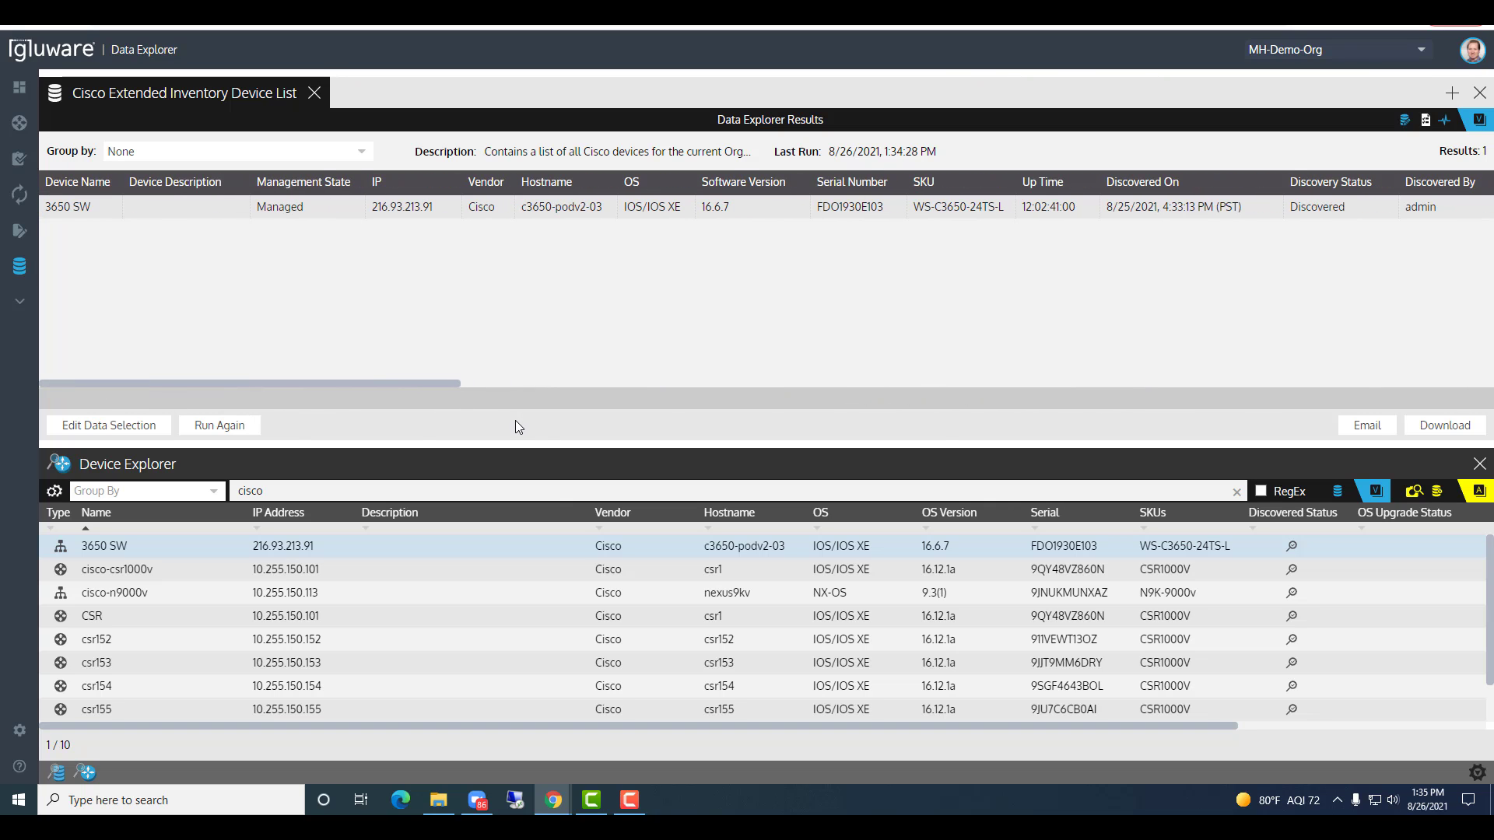